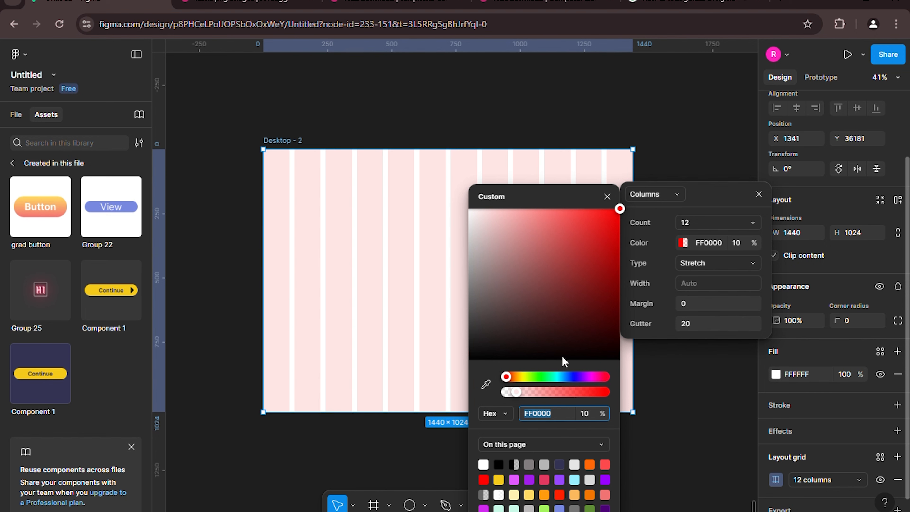
- Change the column grid color of Desktop - 2 to the green hue 00FF88 and fine-tune its shade
drag(522, 375, 549, 376)
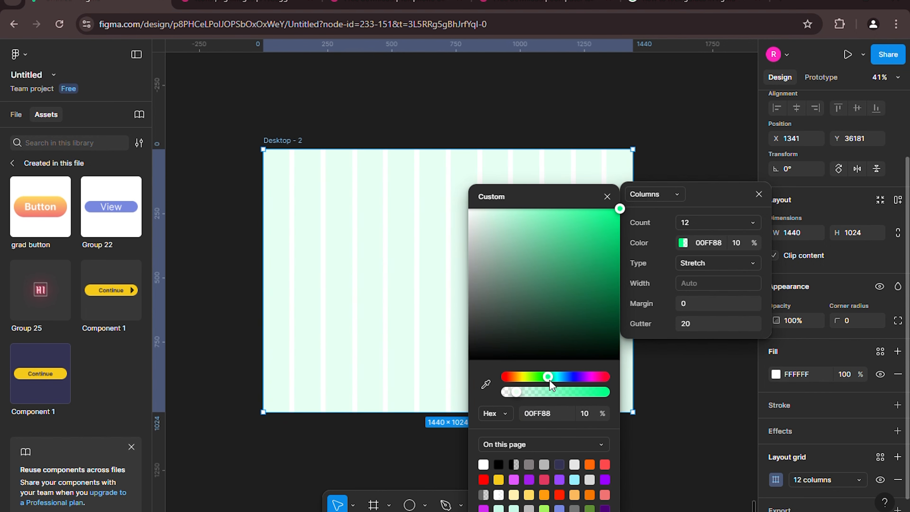
drag(569, 268, 611, 238)
mouse_move(754, 243)
mouse_down()
mouse_move(811, 247)
mouse_move(750, 239)
mouse_move(762, 239)
mouse_up()
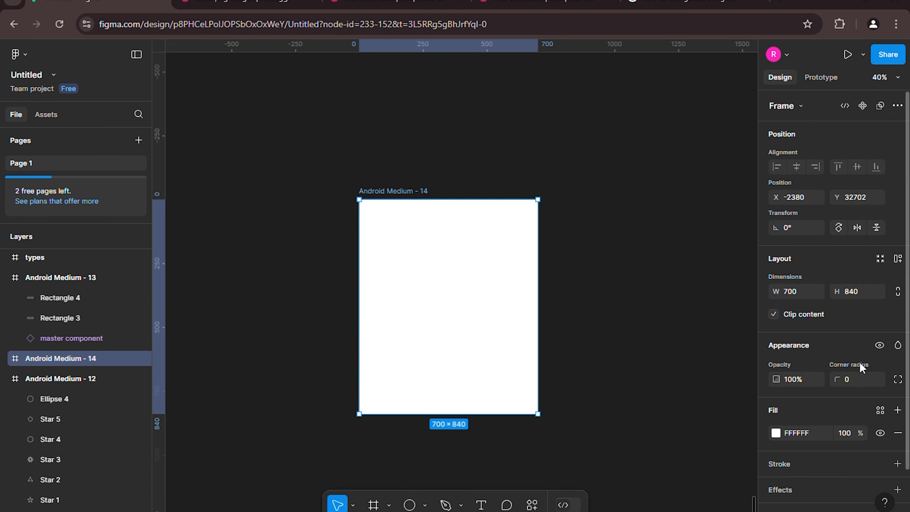
- Add a layout grid to the Android Medium - 14 frame and switch its type to Rows
scroll(860, 365, down, 2)
click(897, 456)
click(779, 480)
drag(727, 453, 633, 215)
click(604, 215)
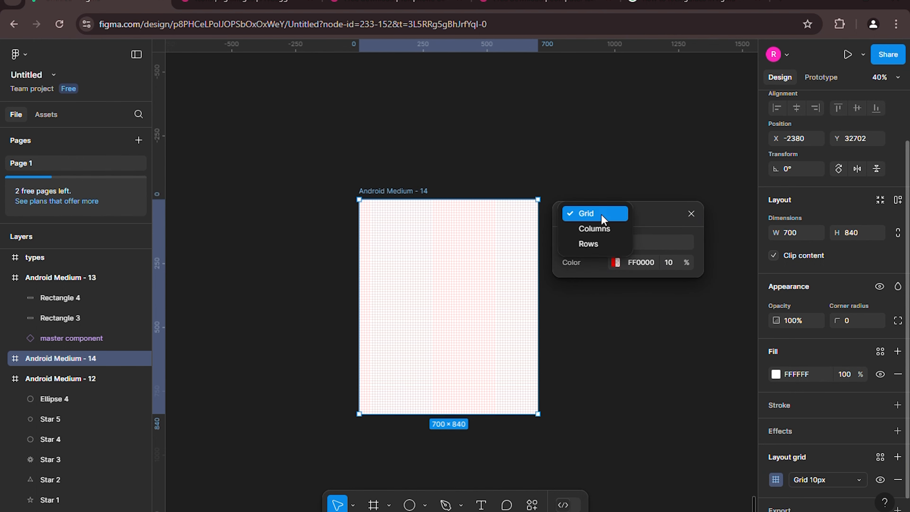
click(600, 240)
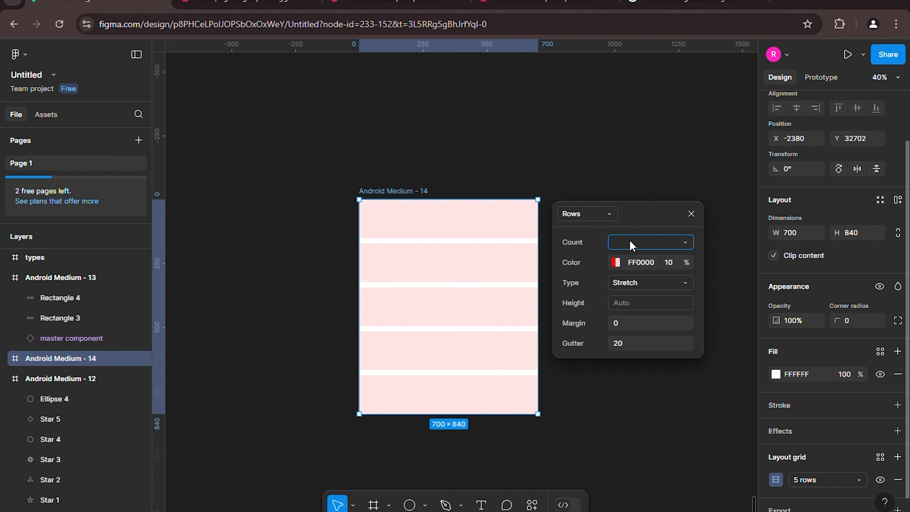
- Set the row grid's count to 6 and its gutter to 30, and close the grid settings
text(6)
key(Return)
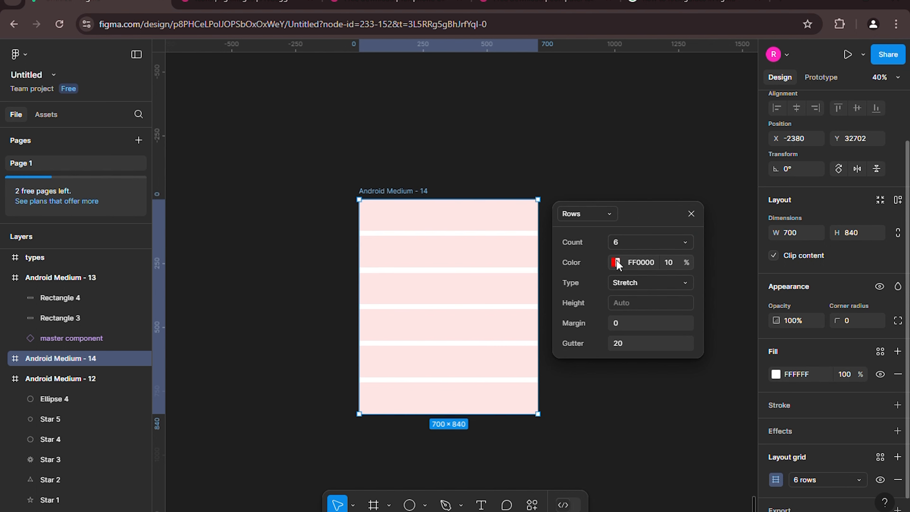
click(615, 343)
text(30)
key(Return)
click(691, 213)
- Draw a small ellipse in the upper-left of the Android Medium - 14 frame and a taller rectangle beneath it
key(o)
mouse_move(381, 236)
mouse_down()
mouse_move(405, 262)
mouse_move(398, 256)
mouse_up()
key(r)
mouse_move(385, 278)
mouse_down()
mouse_move(418, 303)
mouse_move(410, 295)
mouse_move(418, 348)
mouse_up()
- Add two more shapes below the ellipse using other shape tools and adjust their placement against the rows
click(425, 504)
click(426, 433)
drag(404, 338, 401, 333)
drag(400, 286, 400, 290)
click(416, 337)
click(425, 505)
click(432, 459)
mouse_move(390, 349)
mouse_down()
mouse_move(420, 374)
mouse_move(401, 369)
mouse_up()
click(444, 370)
click(394, 253)
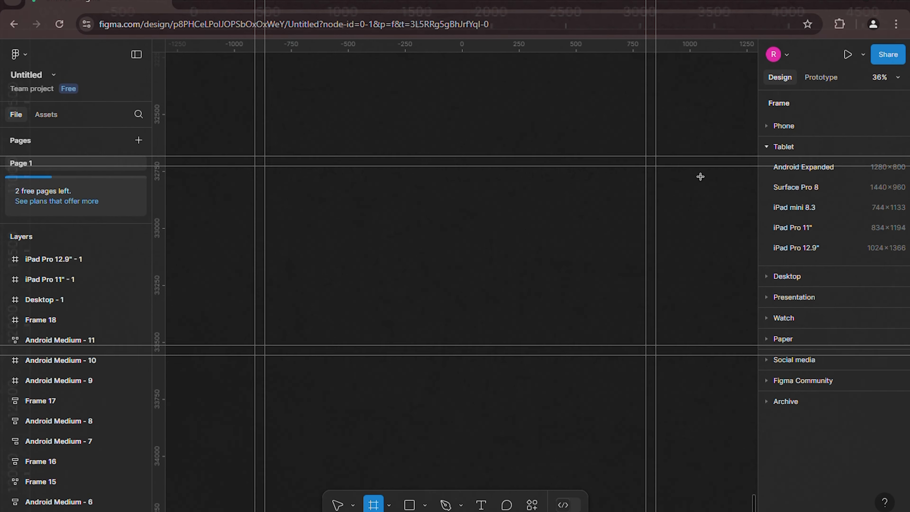
- Create a frame from the Android Medium phone preset, add a layout grid and open its settings
click(765, 126)
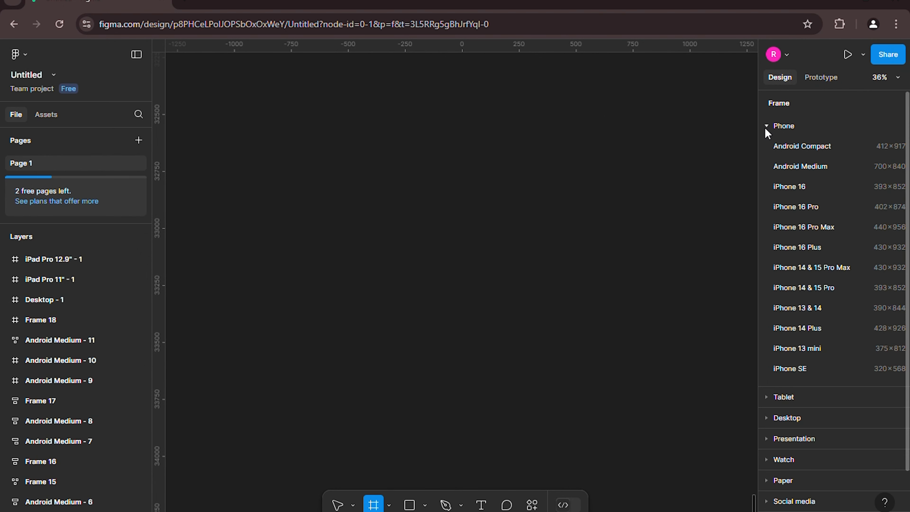
click(788, 166)
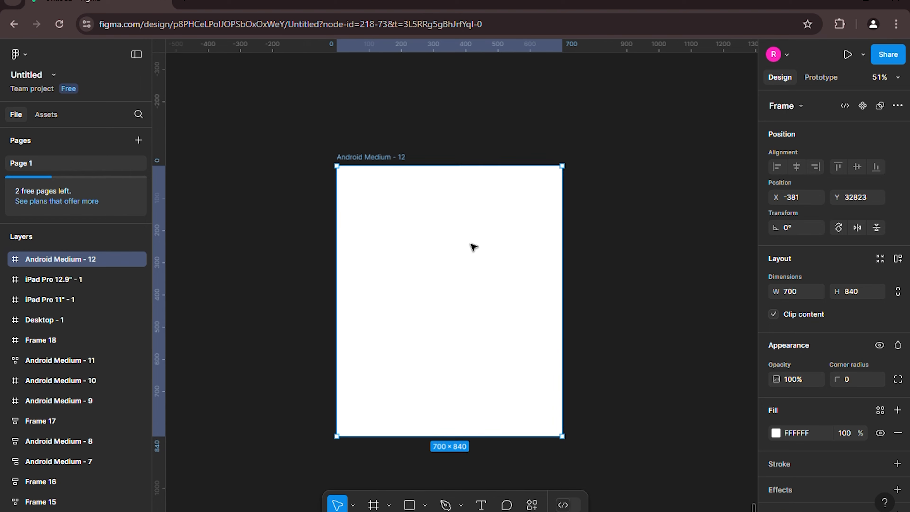
scroll(884, 460, down, 2)
click(897, 457)
click(775, 479)
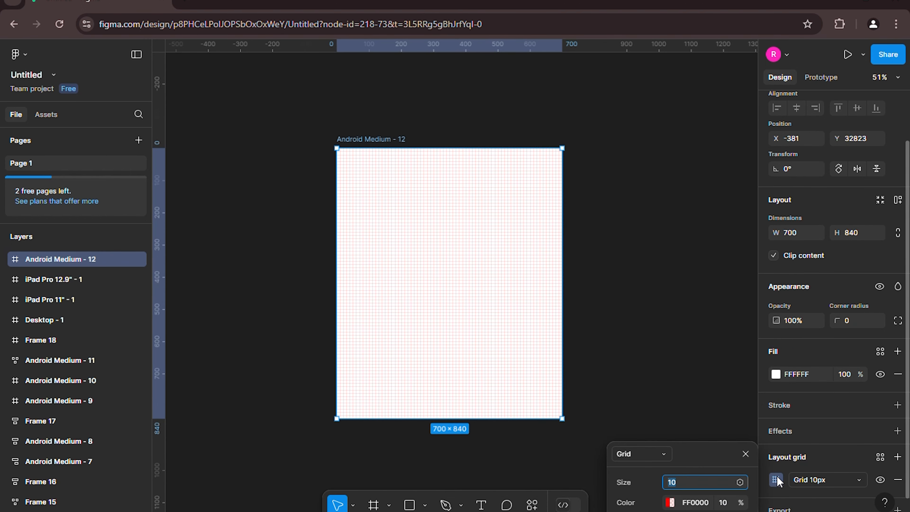
- Set the uniform grid's size to 4 and reduce its color opacity to 9%
drag(676, 448, 621, 150)
click(663, 225)
text(4)
key(Return)
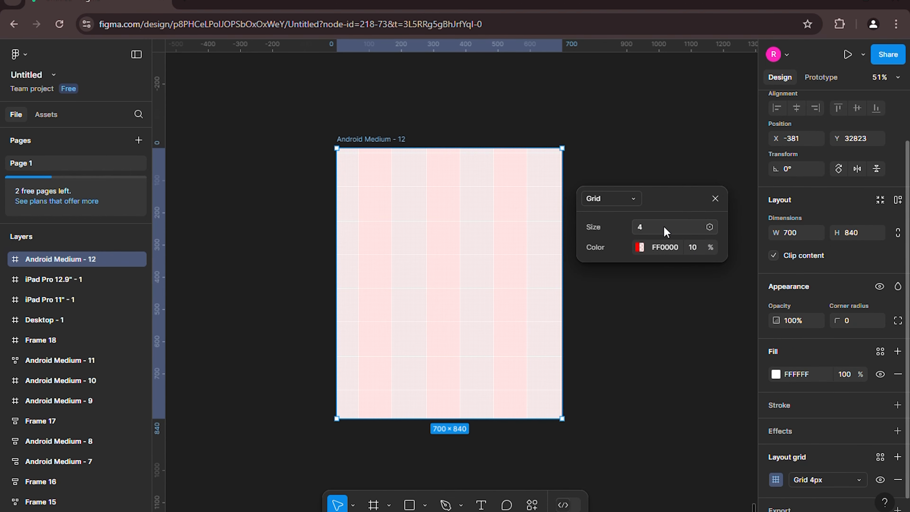
drag(712, 248, 719, 252)
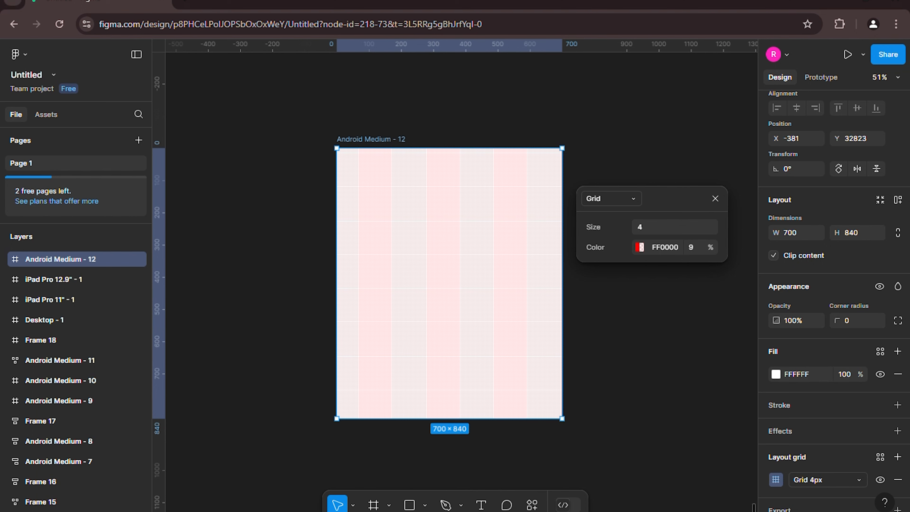
click(643, 229)
key(Return)
key(Return)
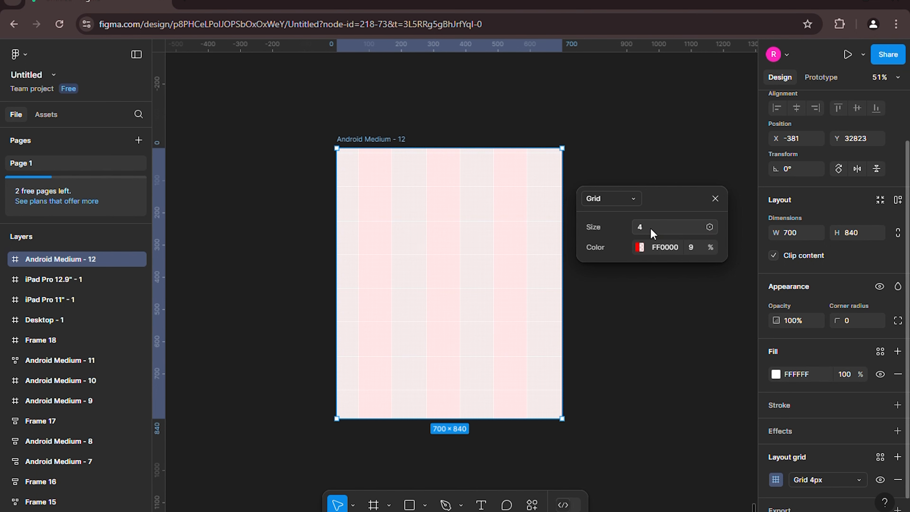
click(633, 198)
key(Escape)
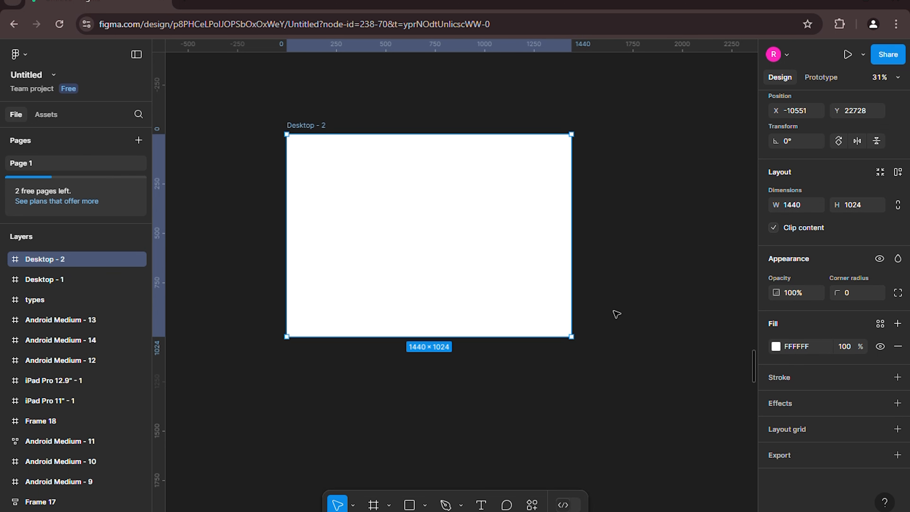
- Add a layout grid to the Desktop - 2 frame and make it a Columns grid with a count of 12
click(897, 429)
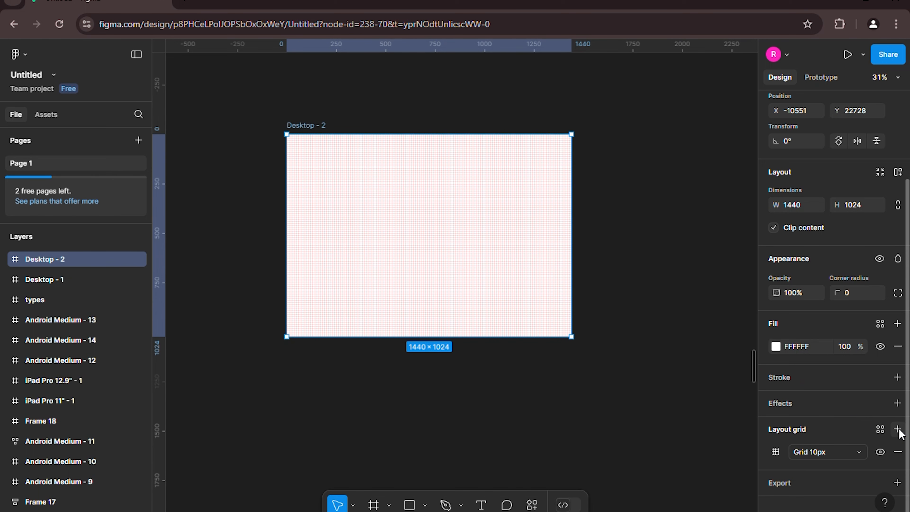
click(776, 452)
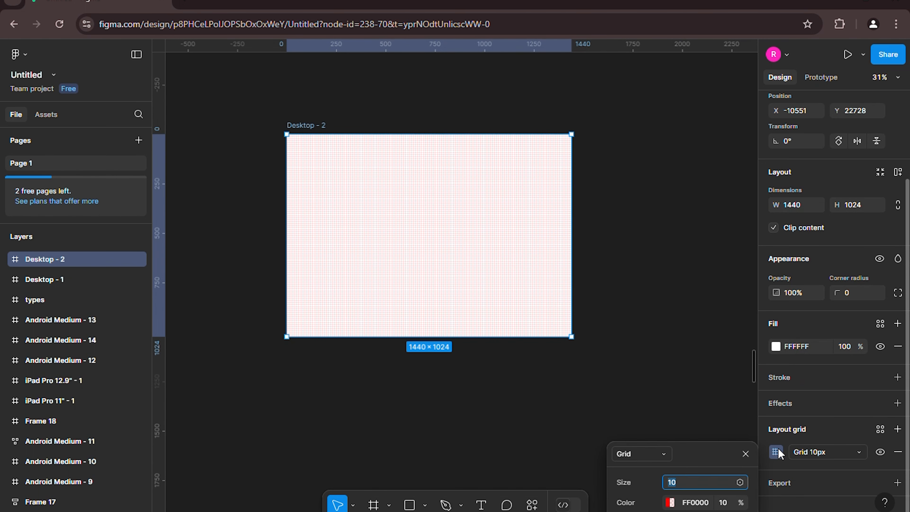
drag(708, 453, 685, 159)
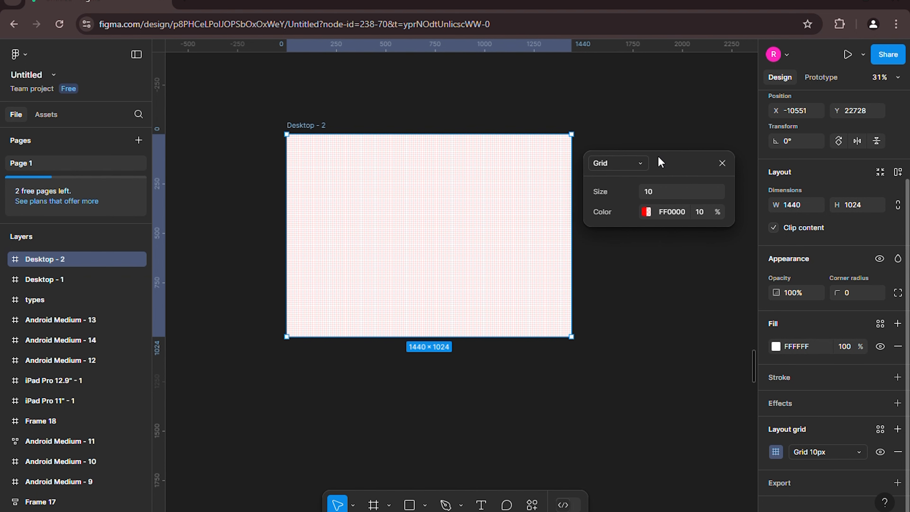
click(634, 164)
click(635, 178)
click(658, 193)
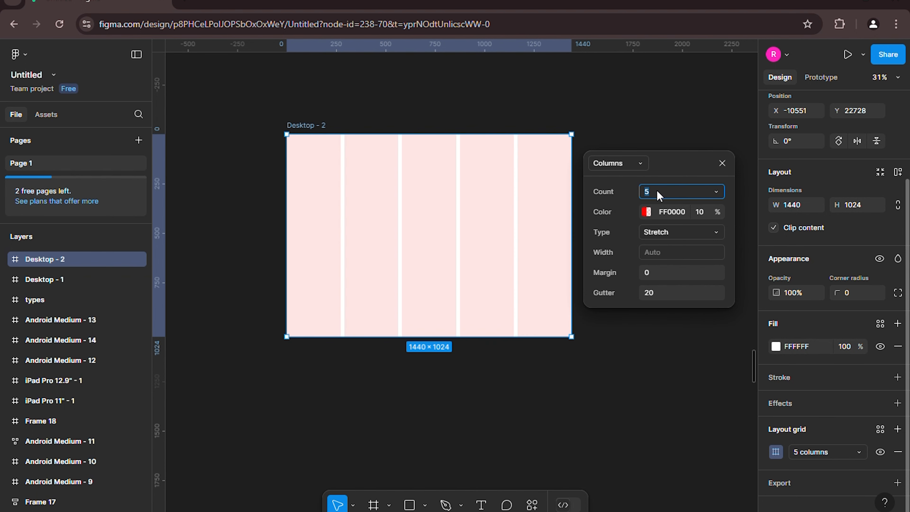
key(Return)
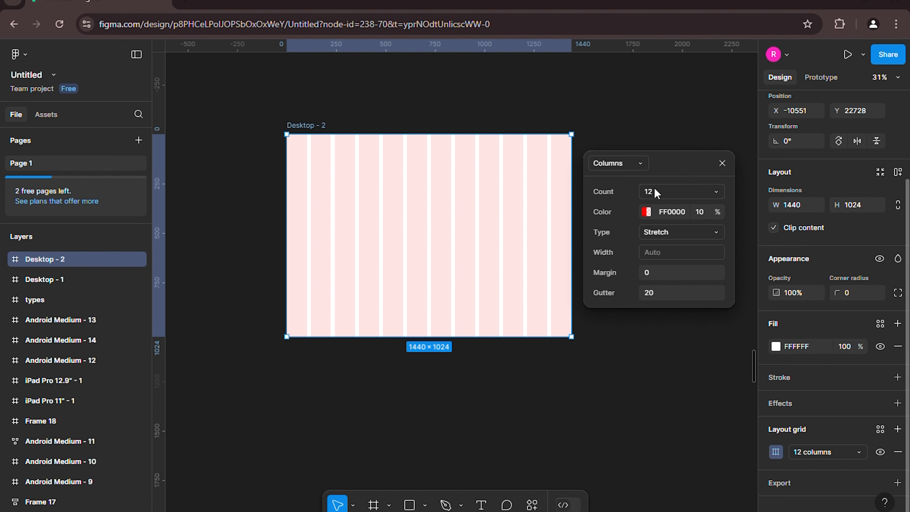
- Set the column grid's margin to 120 and confirm its gutter value
click(651, 274)
text(120)
key(Return)
click(657, 293)
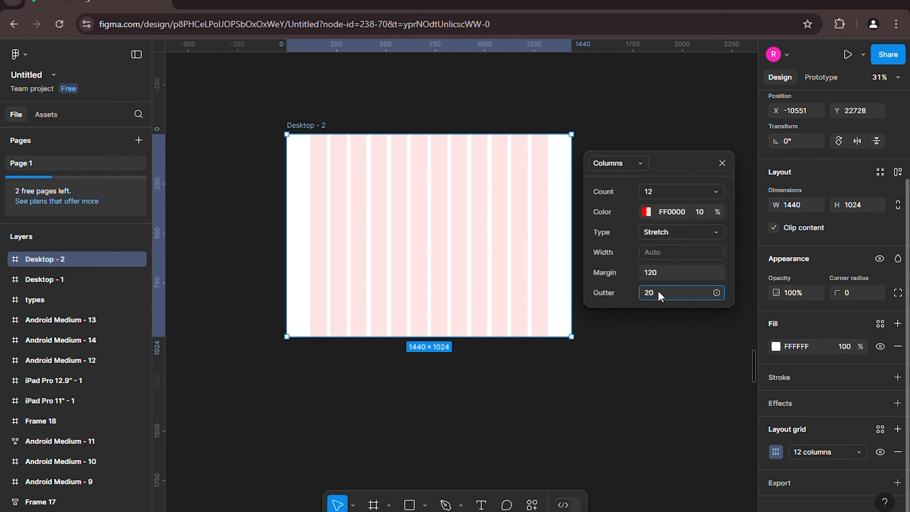
key(Return)
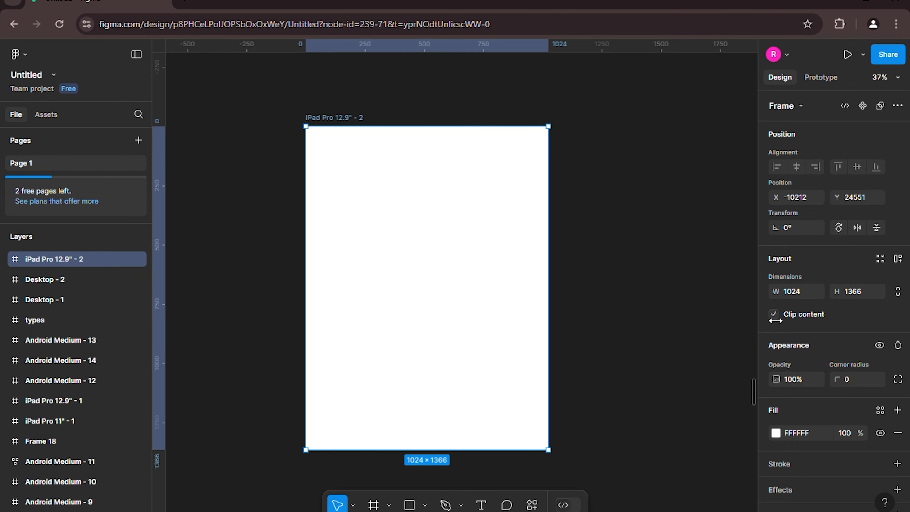
- Add a layout grid to the iPad Pro 12.9" - 2 frame and make it a Columns grid with a count of 6
scroll(775, 320, down, 2)
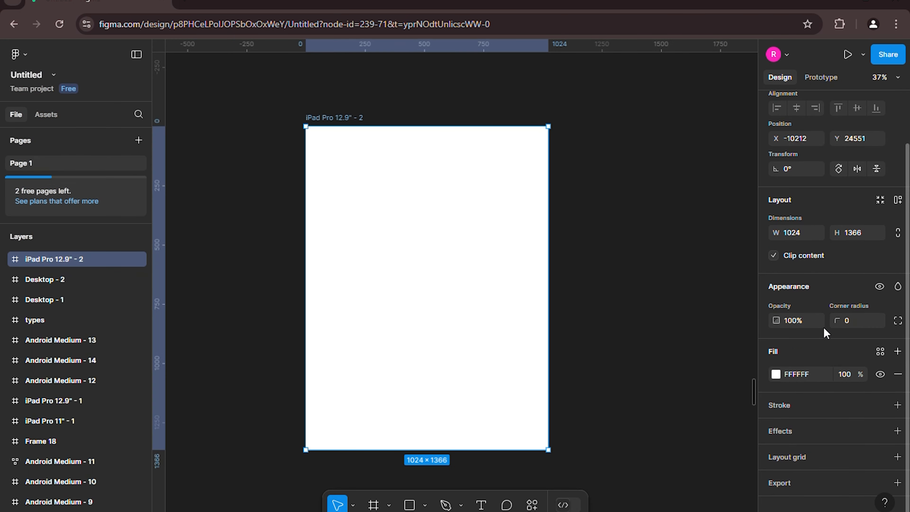
click(897, 456)
click(775, 480)
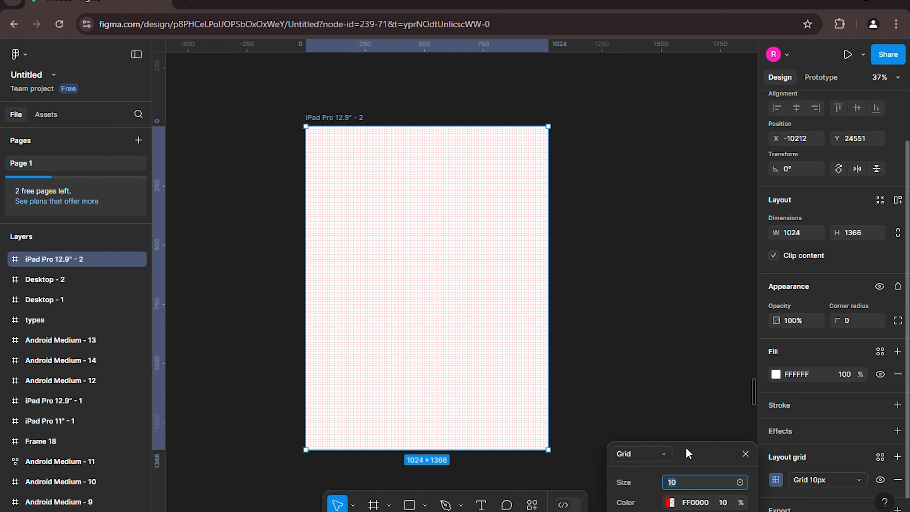
drag(686, 451, 679, 178)
click(636, 175)
click(639, 187)
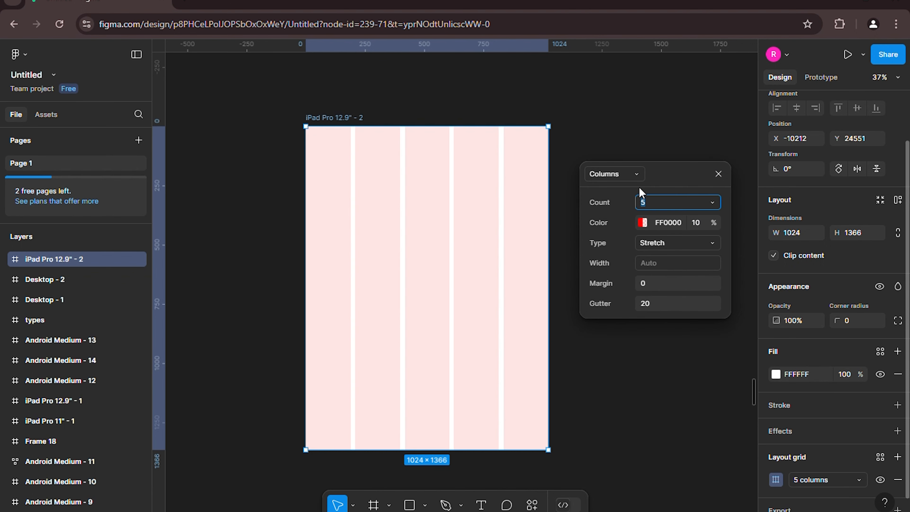
key(Return)
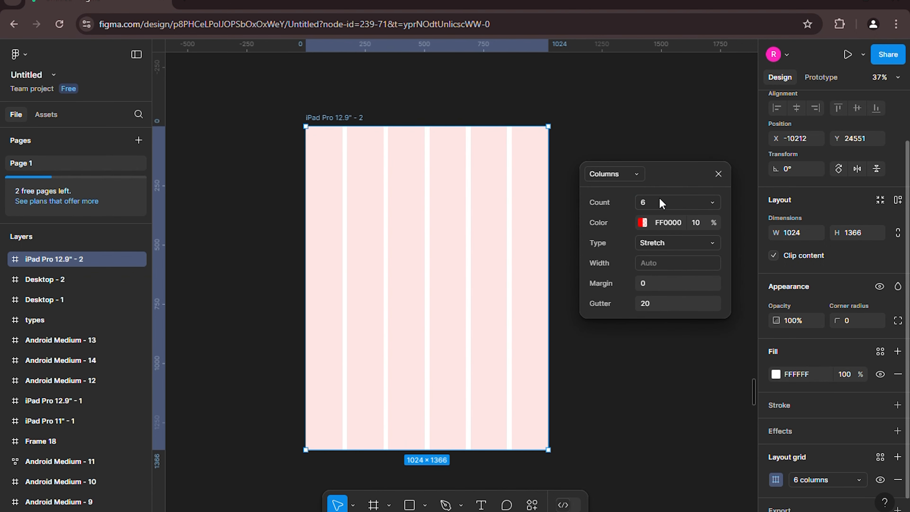
- Set the six-column grid's margin to 80 and close the grid settings
click(650, 284)
key(Escape)
click(654, 284)
text(80)
key(Return)
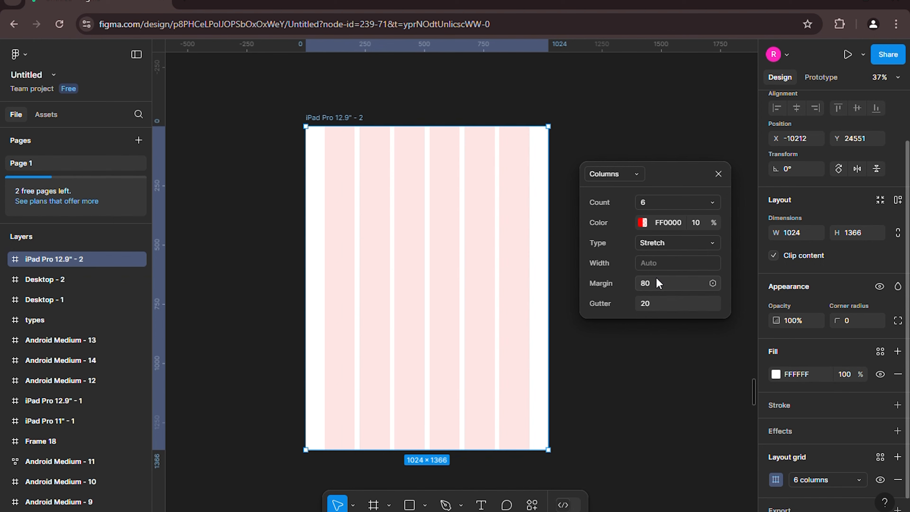
click(722, 172)
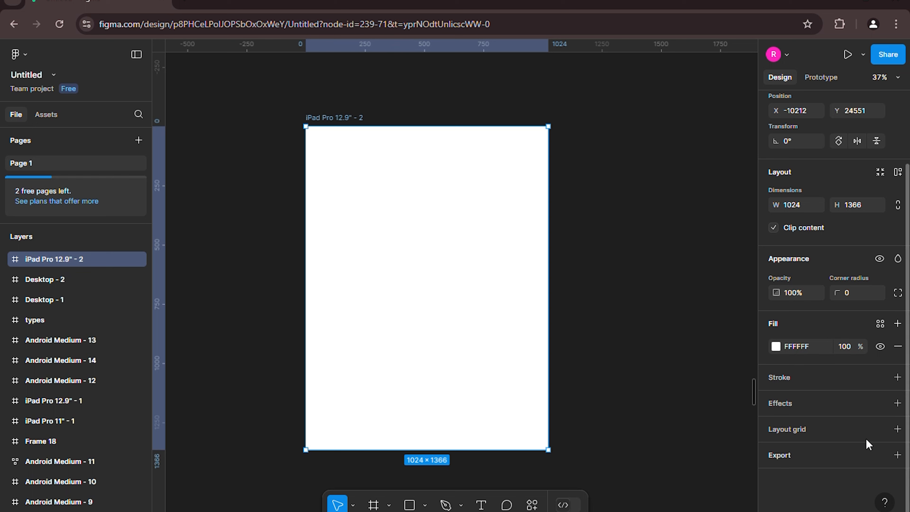
- Add a uniform layout grid to the iPad Pro 12.9" - 2 frame and link its size to the Icon Small variable
click(897, 429)
click(776, 452)
drag(711, 455, 659, 168)
click(676, 198)
click(687, 195)
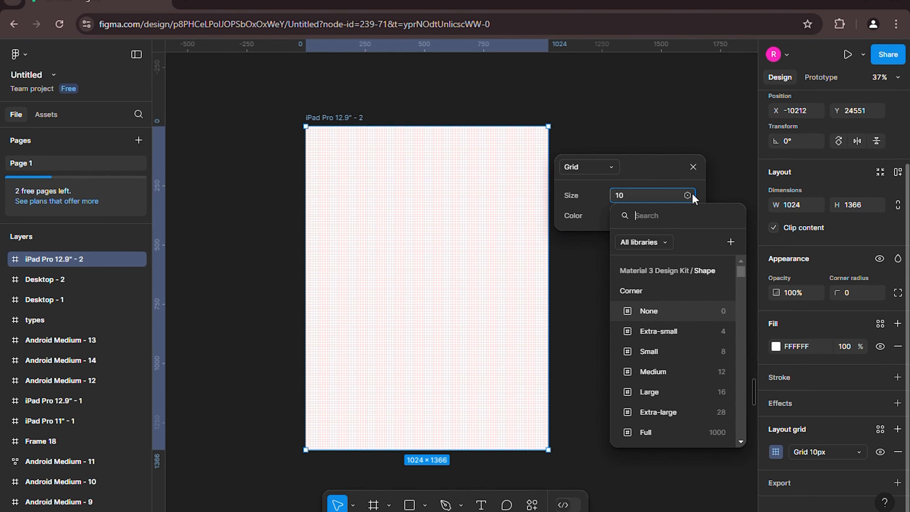
text(icon)
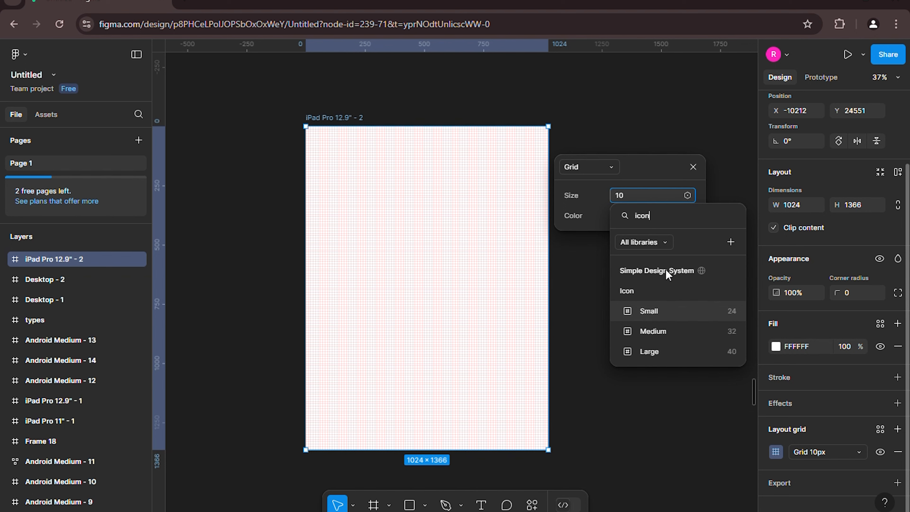
click(656, 310)
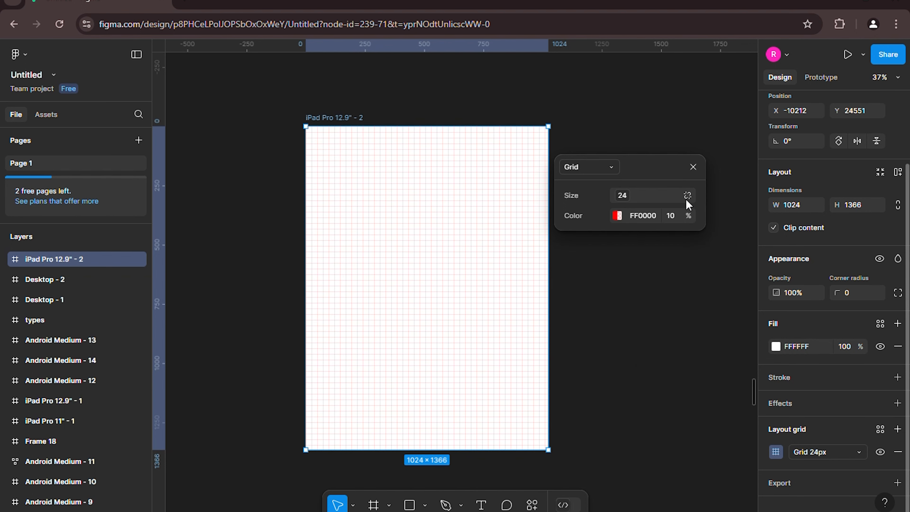
- Replace the grid size's linked variable with Icon Large, found by searching the libraries for "icon"
click(665, 198)
key(BackSpace)
click(686, 195)
text(icon)
click(659, 354)
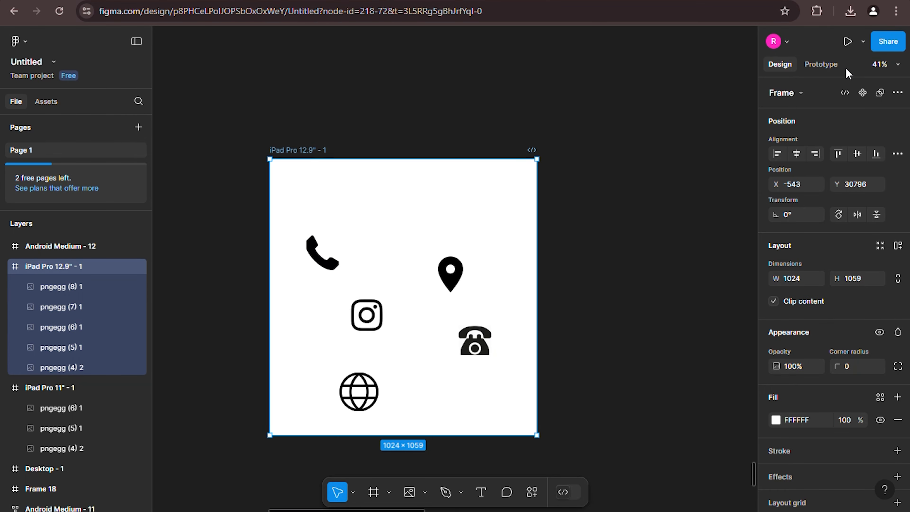
- Show the rulers and place a vertical guide across the iPad Pro 12.9" - 1 frame
click(886, 64)
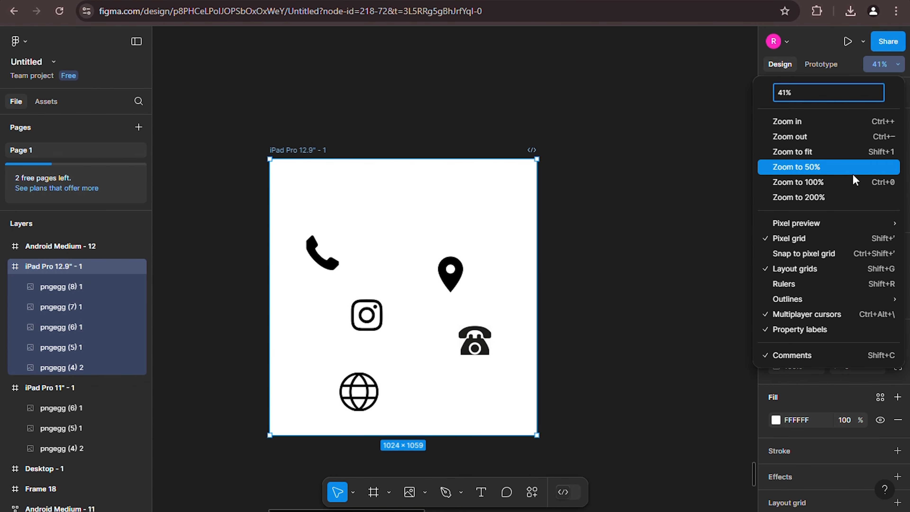
click(822, 289)
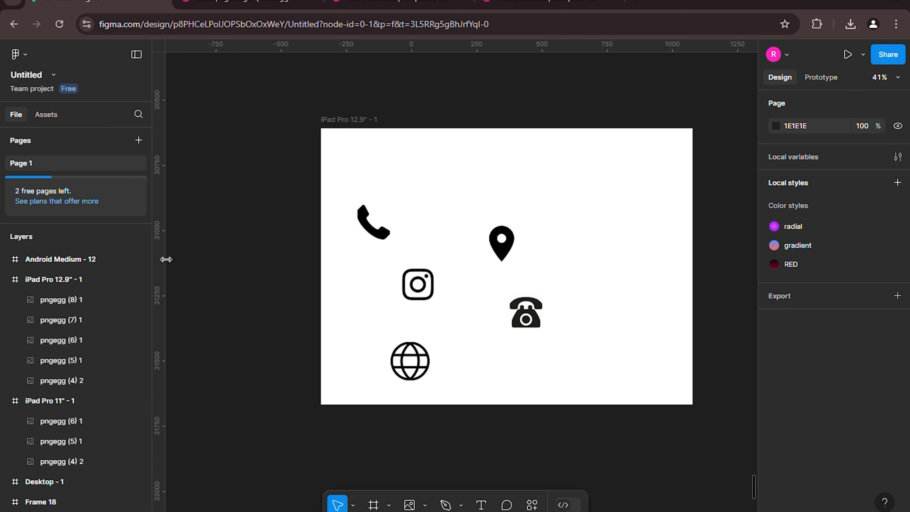
drag(169, 259, 552, 265)
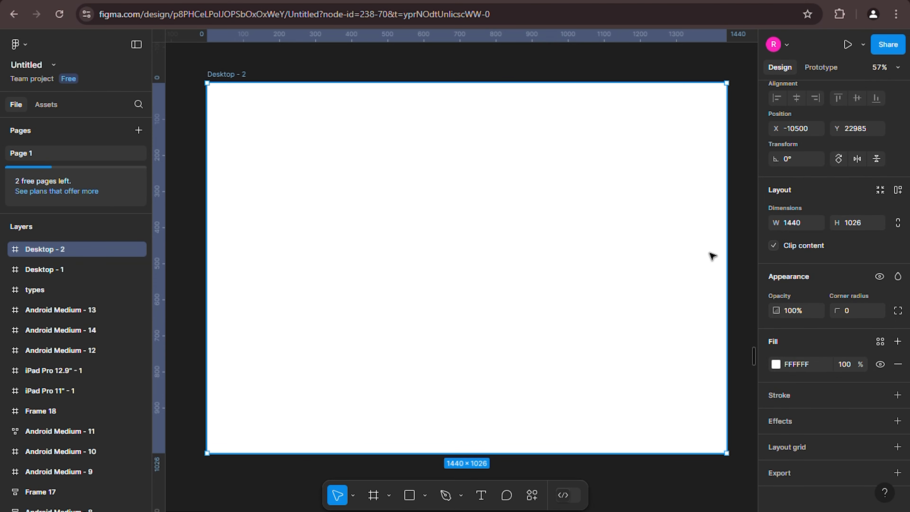
- Place vertical guides near both side edges of Desktop - 2 and one near the first column's inner edge in Desktop - 1
drag(159, 177, 252, 166)
drag(166, 201, 698, 260)
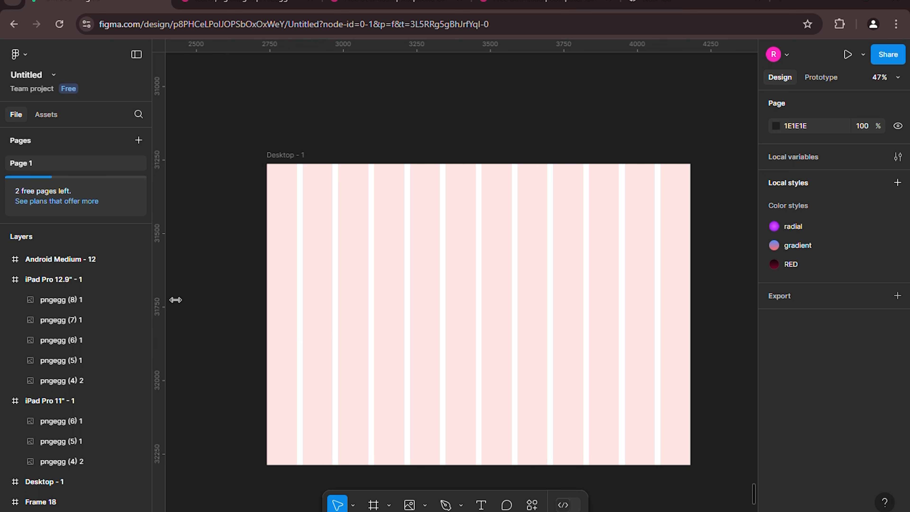
drag(176, 300, 306, 308)
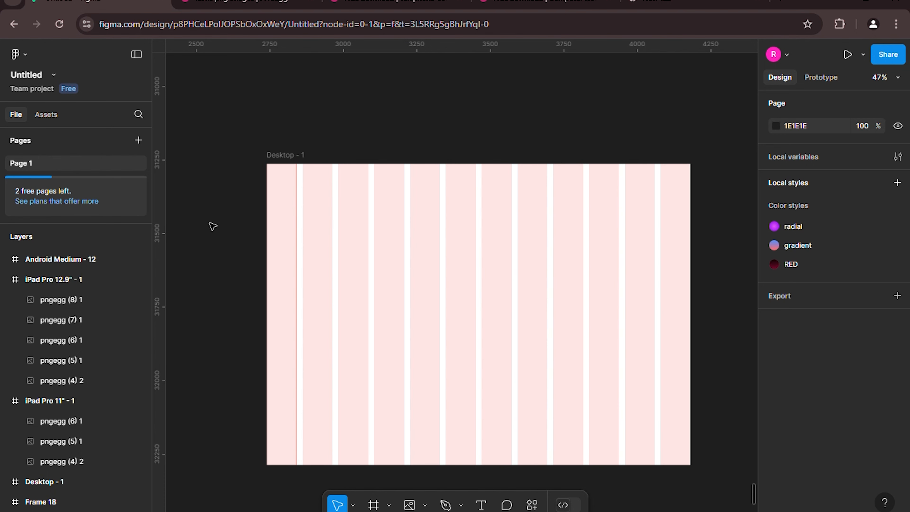
- Add a layout grid to Desktop - 2 and configure it as 12 columns
drag(169, 221, 220, 224)
drag(386, 251, 383, 252)
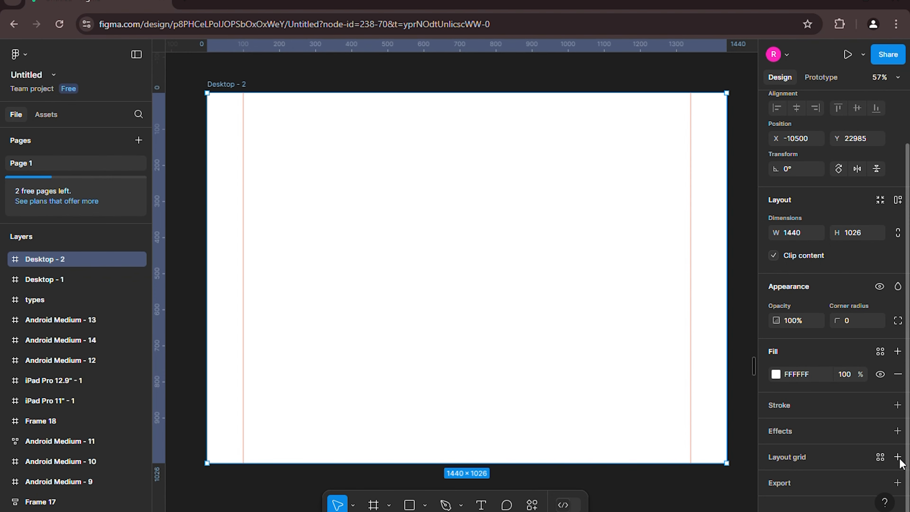
click(897, 456)
click(775, 479)
drag(694, 460, 749, 202)
click(716, 195)
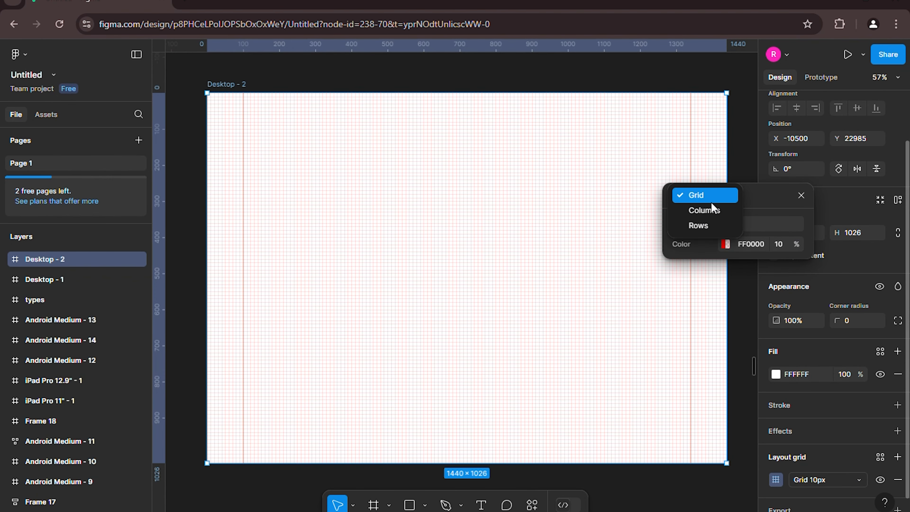
click(710, 207)
click(745, 226)
text(12)
key(Return)
- Try margins of 40 and 80 for Desktop - 2's column grid, and settle on 100 to match the side guides
click(725, 305)
text(40)
key(Return)
click(725, 304)
text(80)
key(Return)
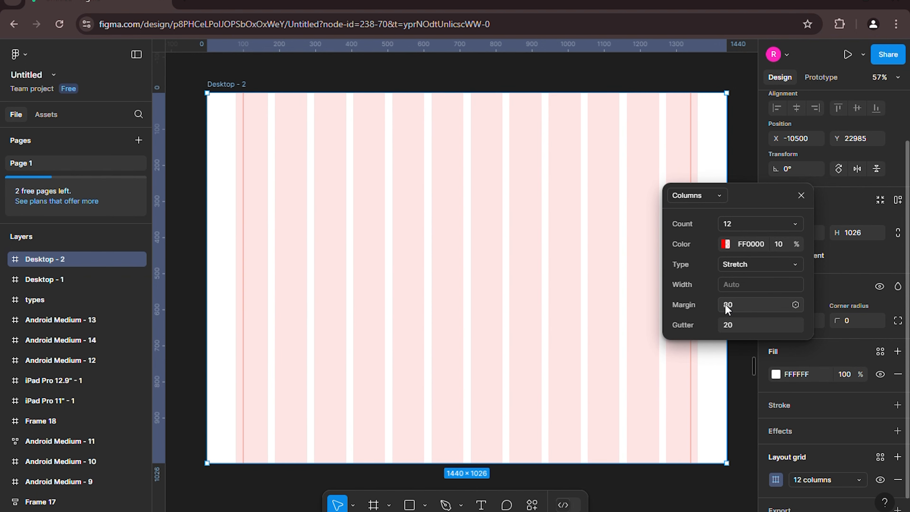
click(733, 306)
text(100)
key(Return)
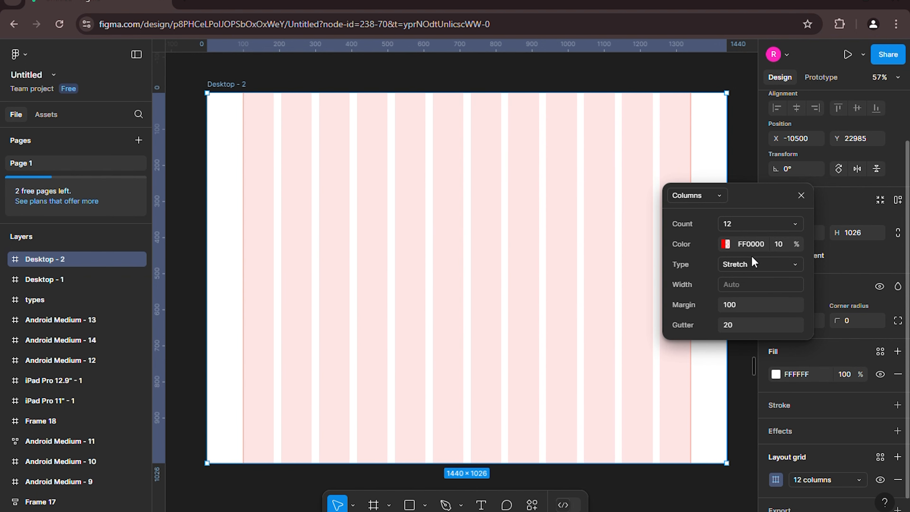
click(801, 195)
- Turn on snapping to the pixel grid
click(881, 77)
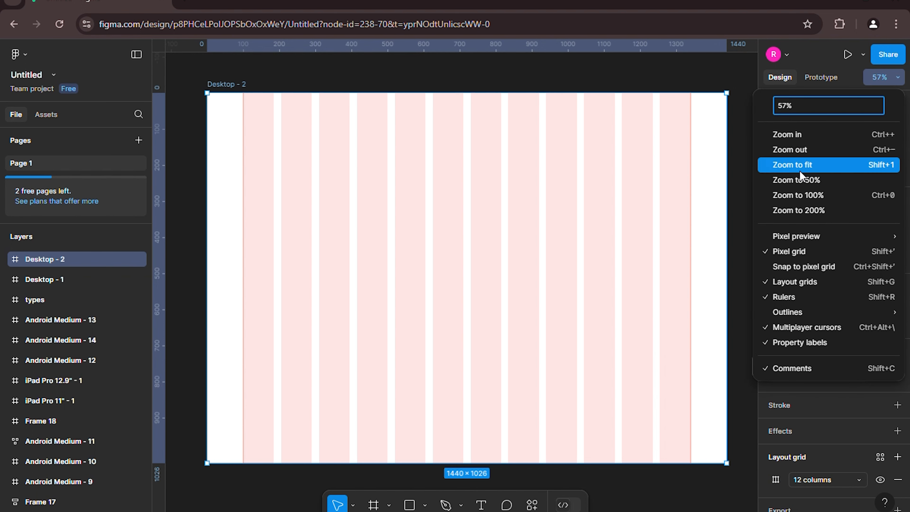
click(797, 267)
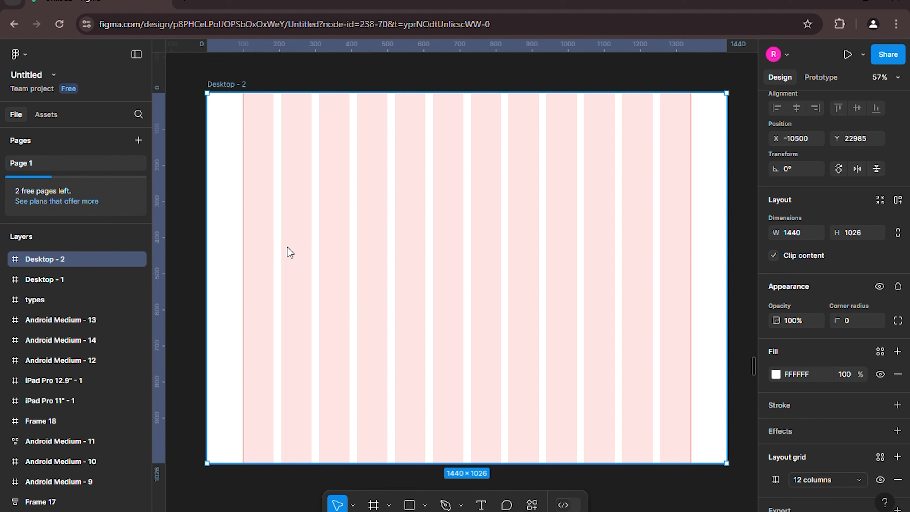
- Paste the futuristic warrior image into Desktop - 2, scale it by 0.5, and reposition it against the column grid
key(ctrl+v)
text(k)
text(0.5)
key(Return)
key(ctrl+z)
click(656, 328)
text(k0.5)
key(Return)
drag(570, 294, 641, 298)
- Move the lower grey rectangle in Android Medium - 13 down to about Y 420 and the upper one down to Y 300
click(442, 316)
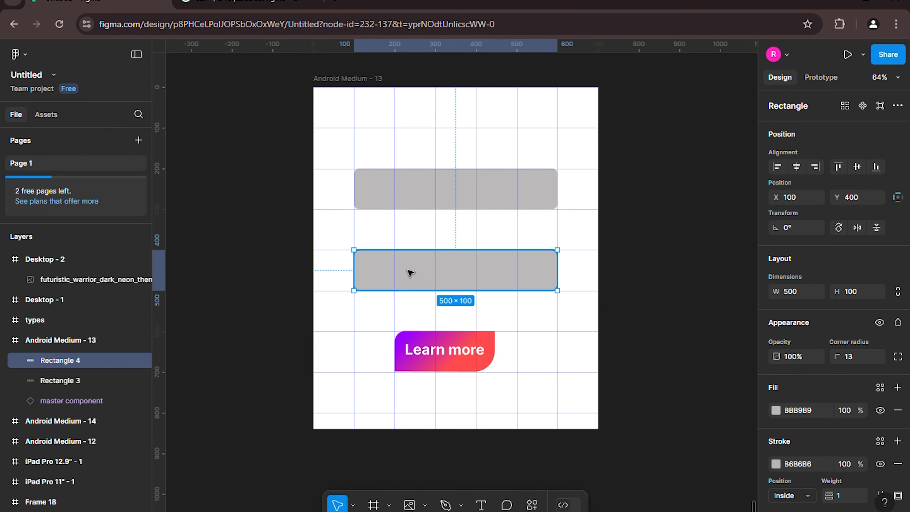
mouse_move(410, 273)
mouse_down()
mouse_move(425, 272)
mouse_move(402, 266)
mouse_move(413, 252)
mouse_move(414, 281)
mouse_move(392, 278)
mouse_move(412, 279)
mouse_up()
drag(423, 193, 421, 233)
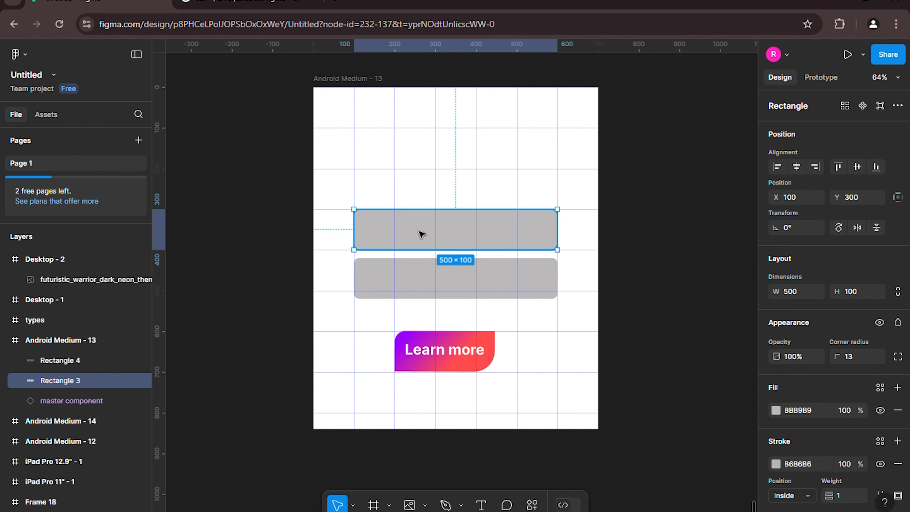